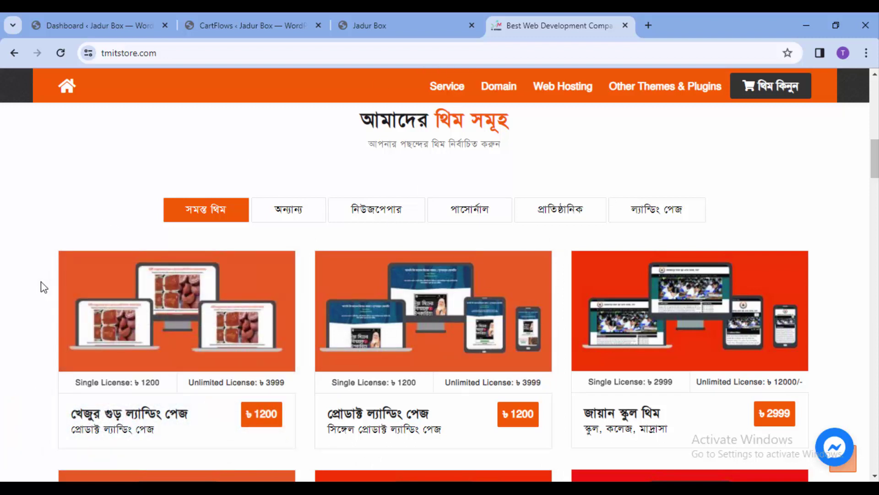
# Step: Open the single-product landing page theme in the store's theme list and examine its preview, theme information and description
pyautogui.click(395, 322)
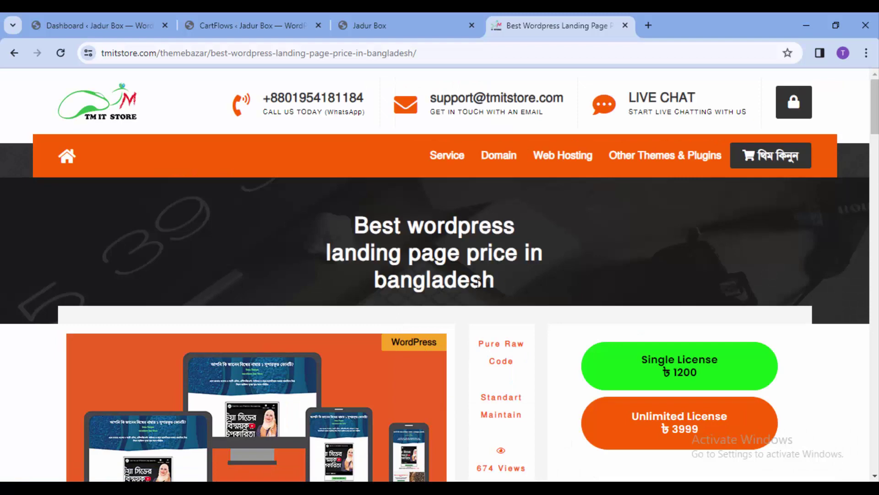
pyautogui.scroll(-8, 478, 282)
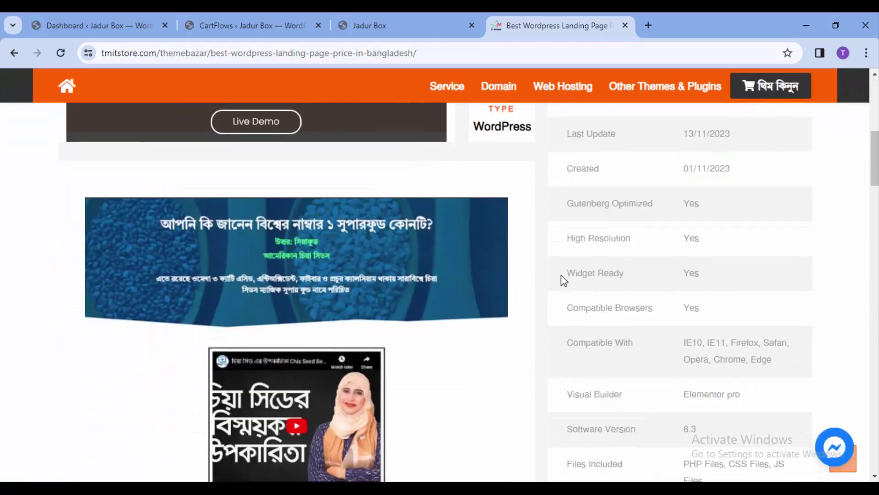
pyautogui.scroll(-4, 554, 279)
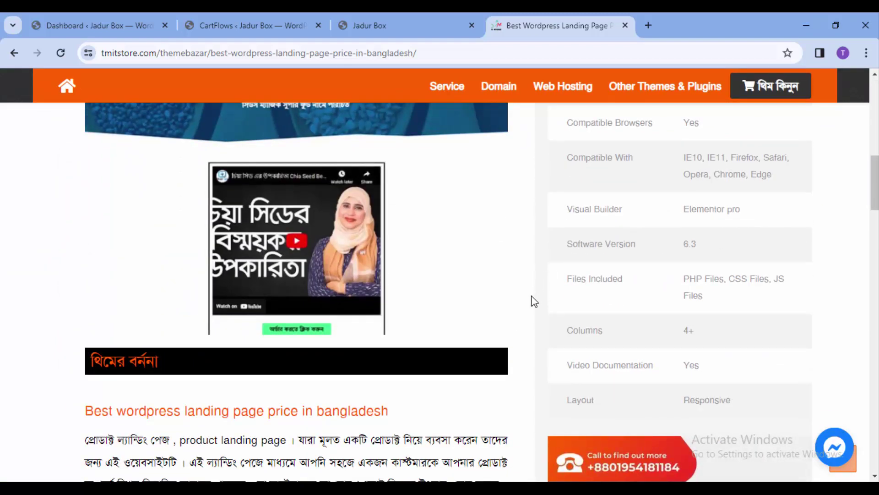
pyautogui.scroll(6, 522, 304)
pyautogui.scroll(-3, 394, 238)
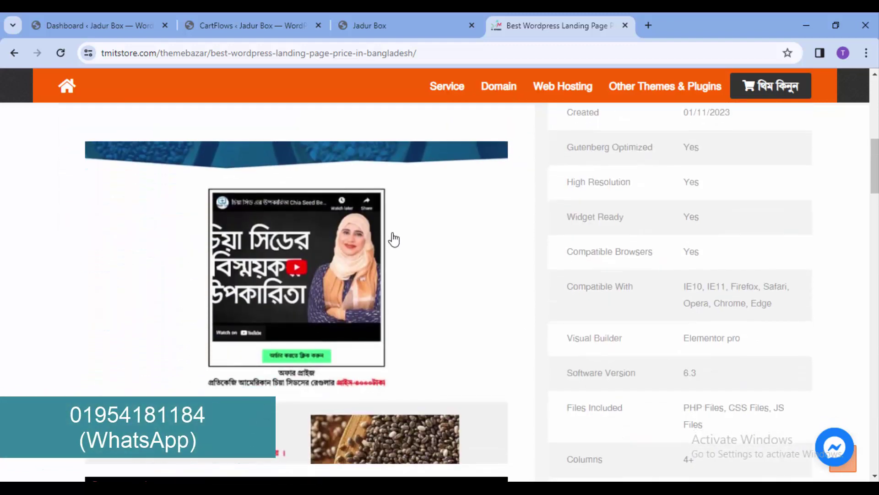
pyautogui.scroll(-5, 394, 238)
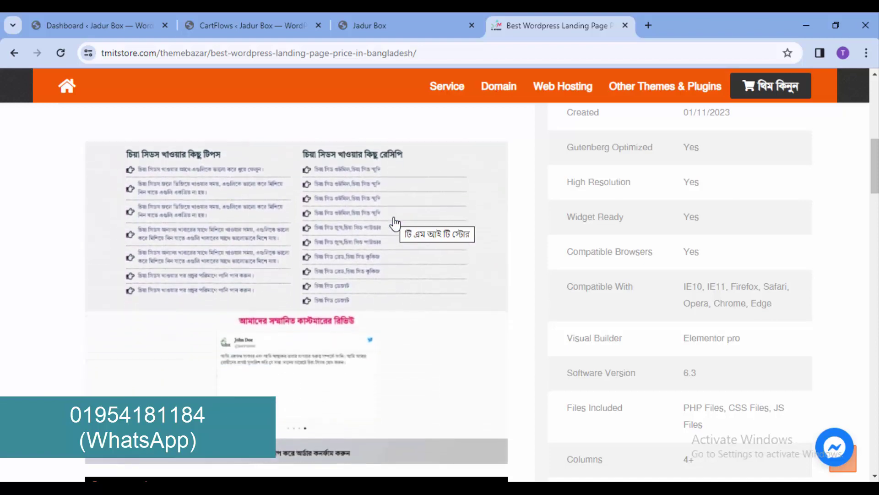
pyautogui.scroll(-3, 542, 347)
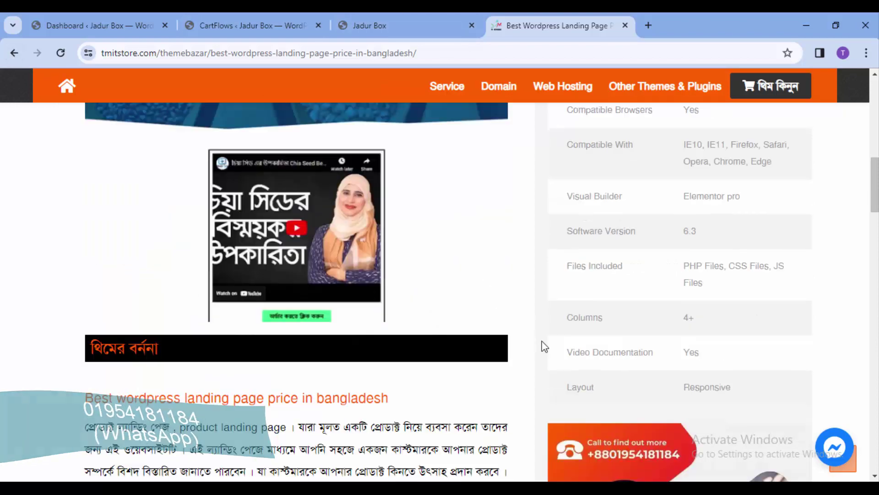
pyautogui.scroll(-20, 550, 360)
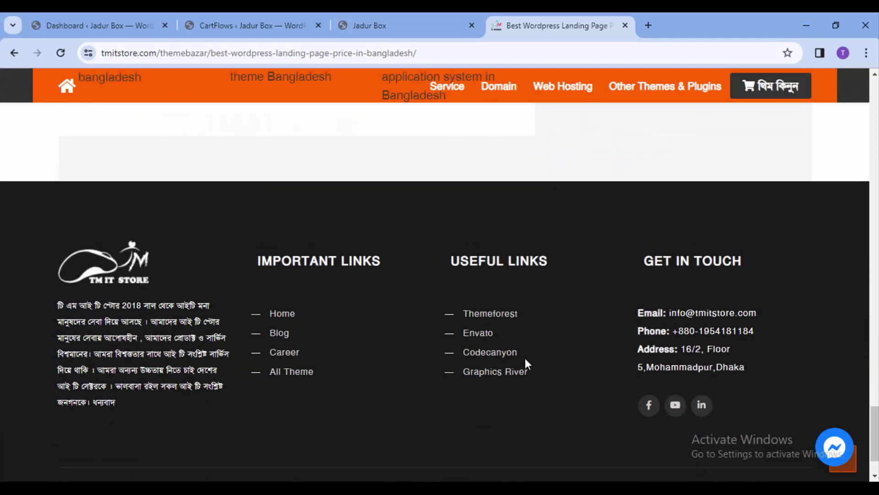
# Step: Open the related theme "Product landing page in bangladesh" and examine its preview, order form and theme information
pyautogui.scroll(5, 145, 161)
pyautogui.click(142, 257)
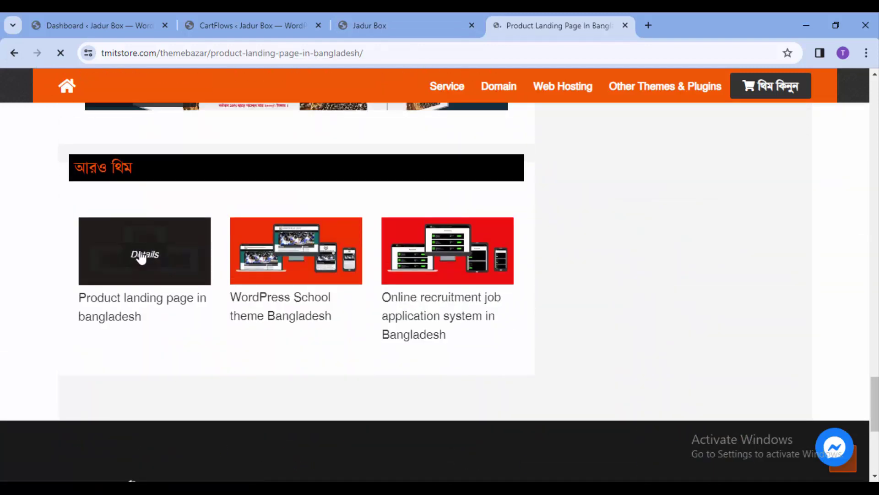
pyautogui.scroll(-6, 620, 263)
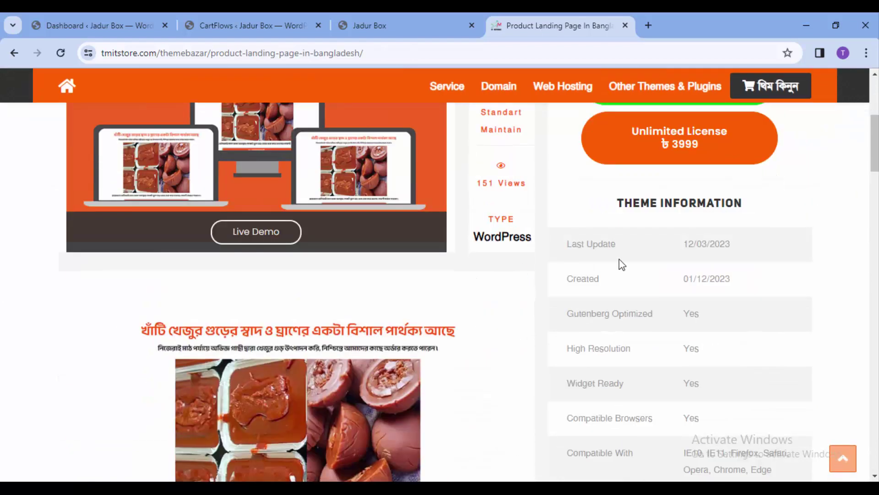
pyautogui.scroll(-4, 580, 263)
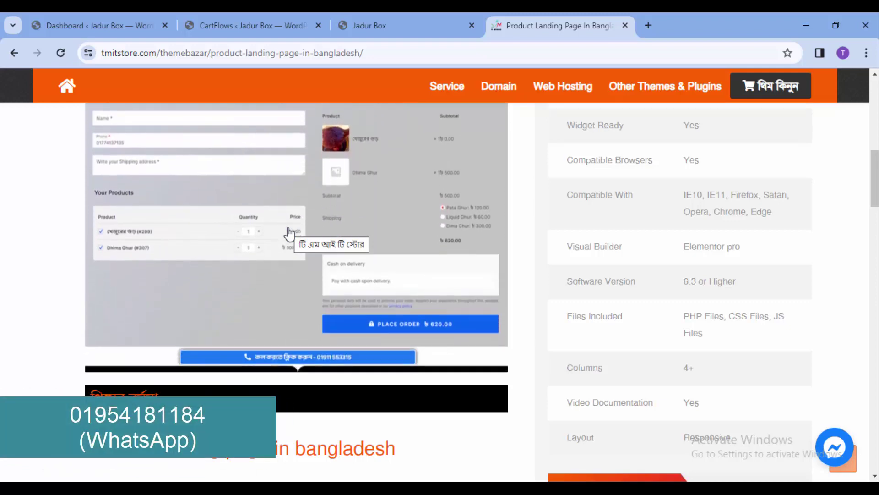
pyautogui.scroll(10, 290, 262)
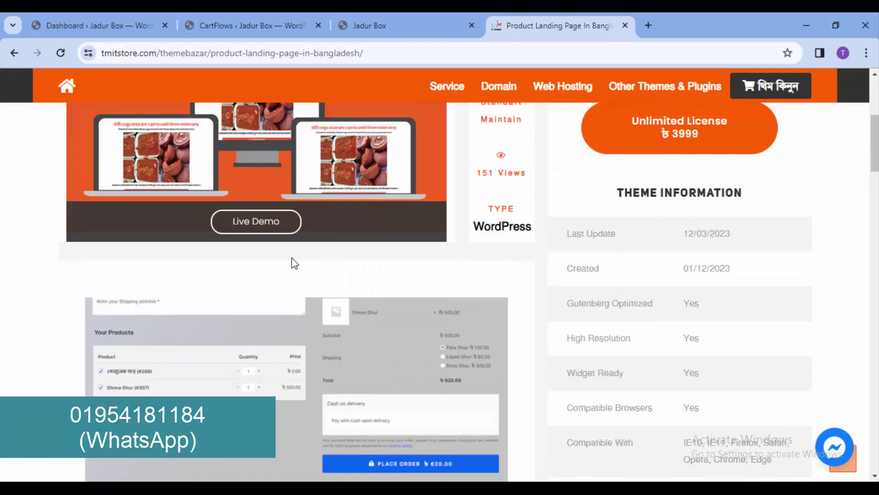
pyautogui.scroll(-5, 303, 286)
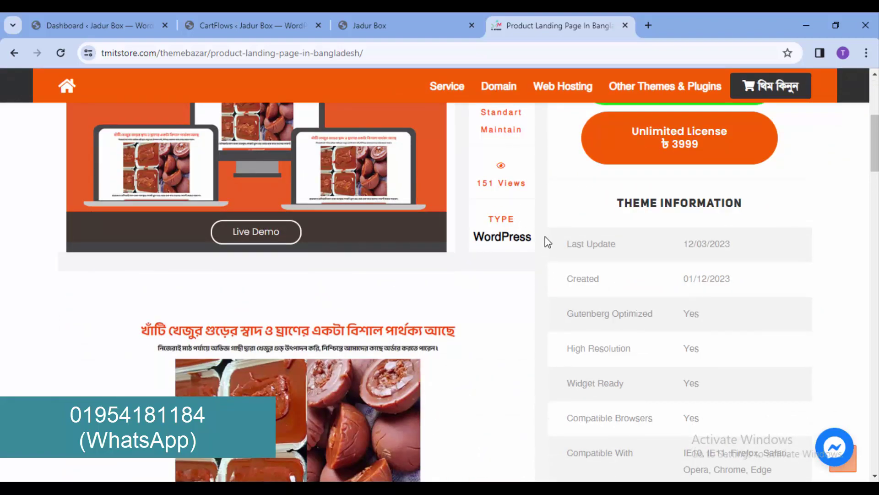
pyautogui.scroll(-4, 545, 245)
pyautogui.scroll(-15, 545, 236)
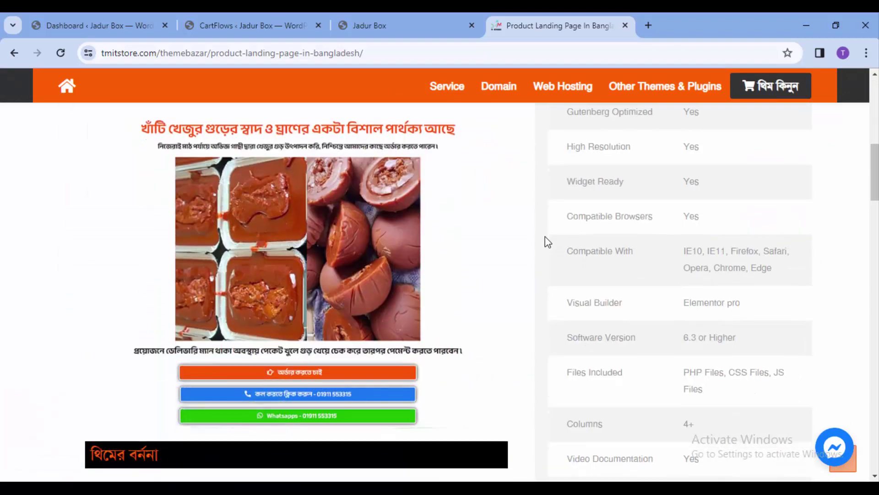
pyautogui.scroll(20, 540, 245)
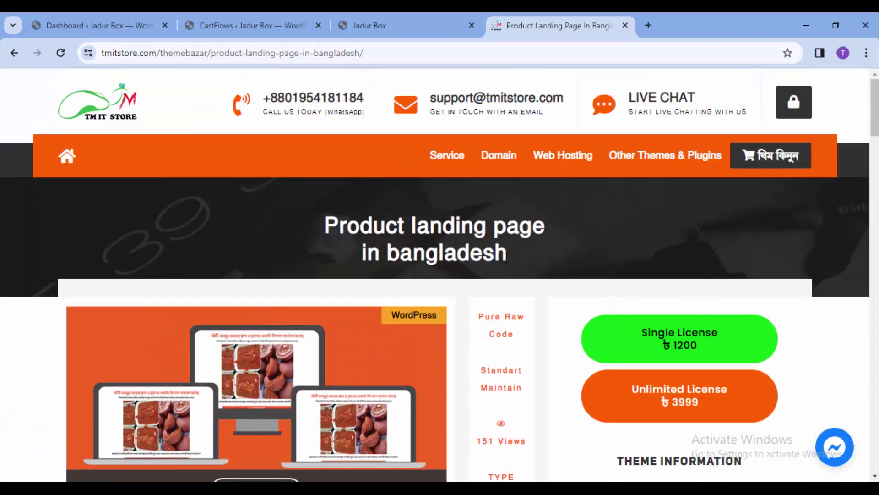
# Step: Switch to the Jadur Box site and examine its landing page from the intro video through to the checkout form
pyautogui.click(384, 23)
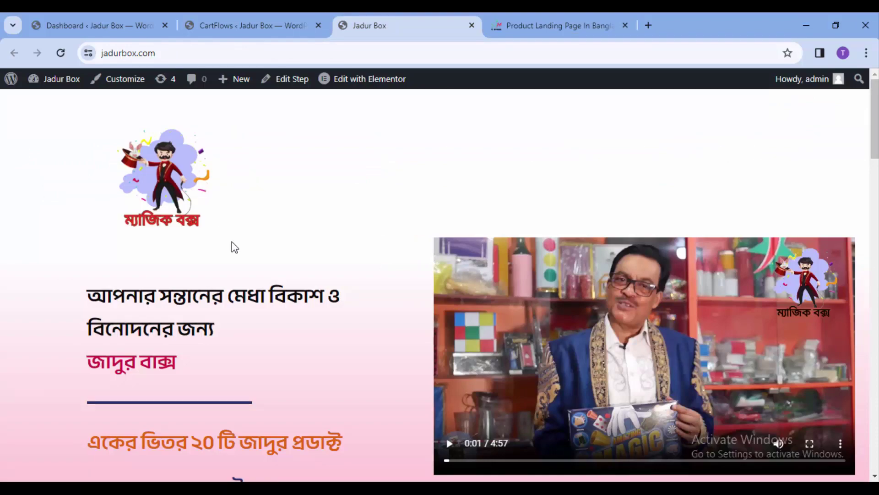
pyautogui.scroll(-20, 231, 243)
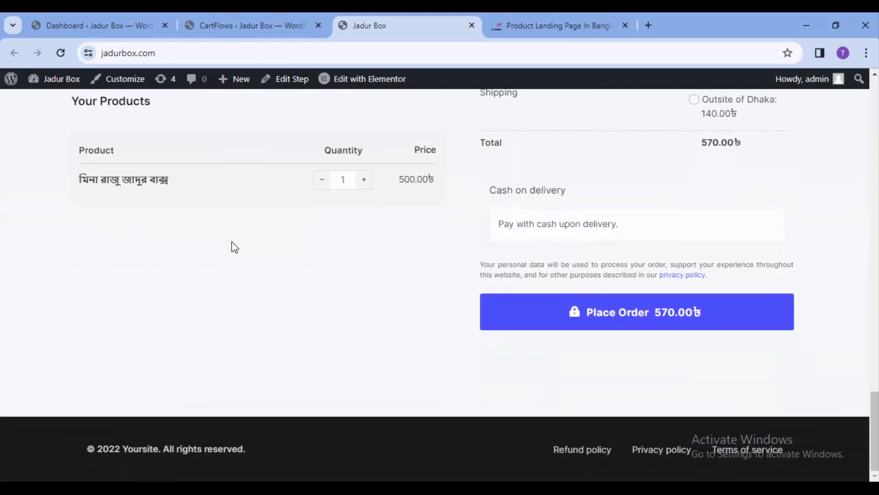
pyautogui.scroll(20, 234, 247)
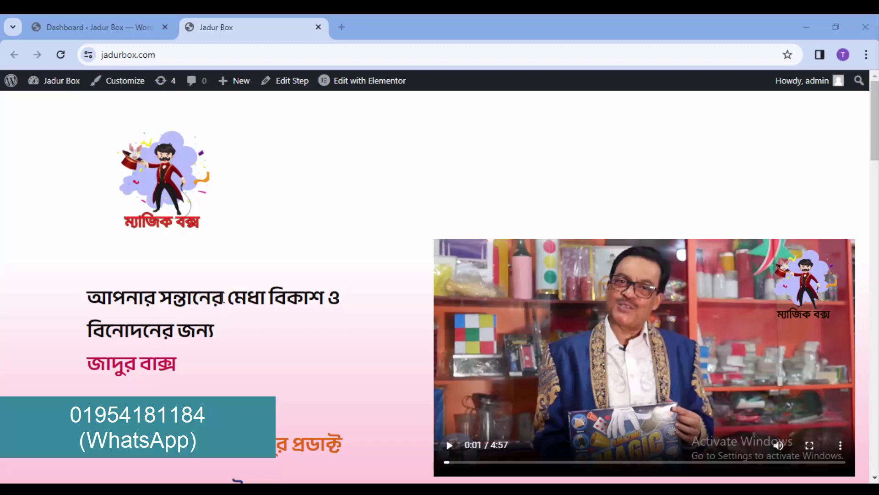
pyautogui.scroll(-7, 223, 298)
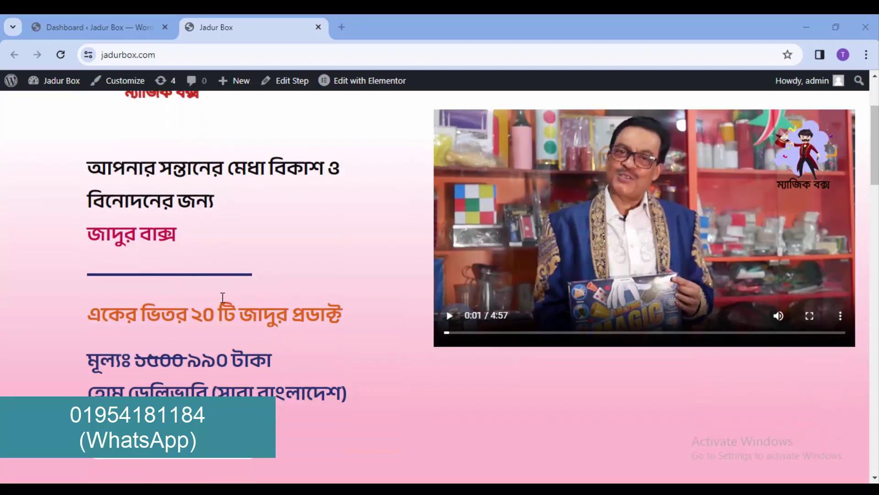
pyautogui.scroll(-6, 223, 298)
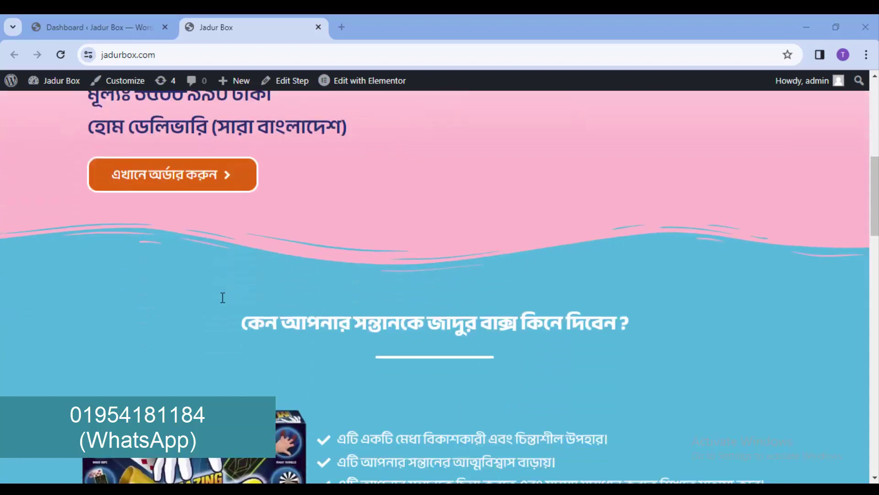
pyautogui.scroll(-4, 223, 298)
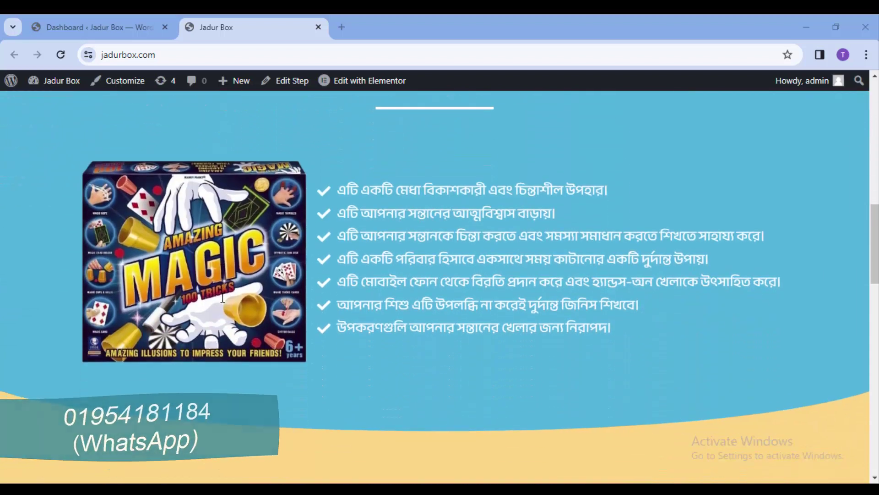
pyautogui.scroll(-8, 223, 298)
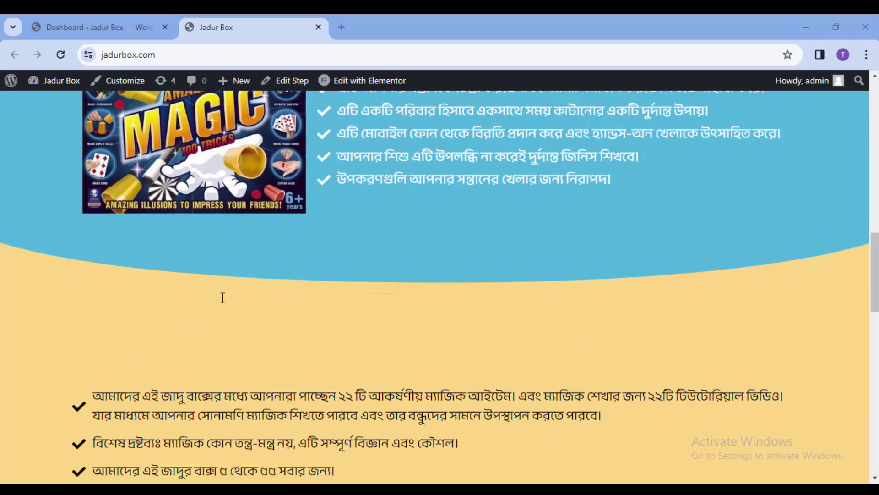
pyautogui.scroll(-10, 223, 297)
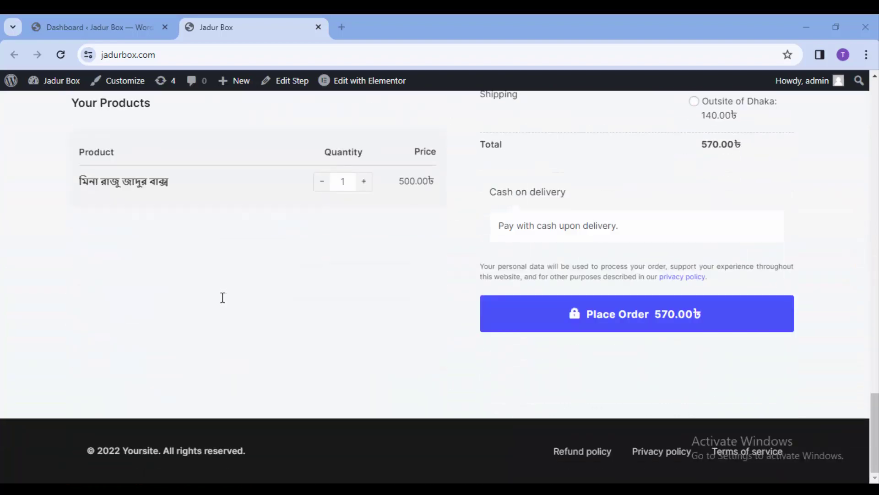
pyautogui.scroll(20, 223, 297)
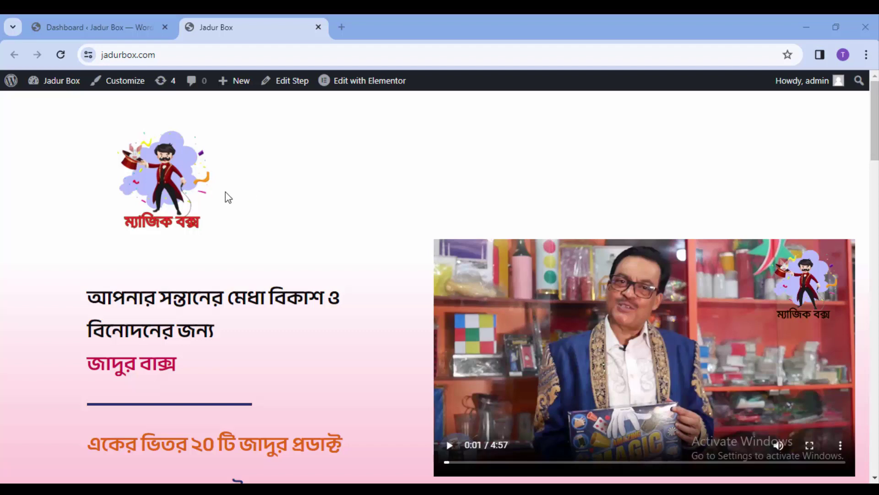
# Step: Open the WordPress dashboard of the Jadur Box site and look over its overview widgets
pyautogui.moveTo(60, 86)
pyautogui.click(50, 107)
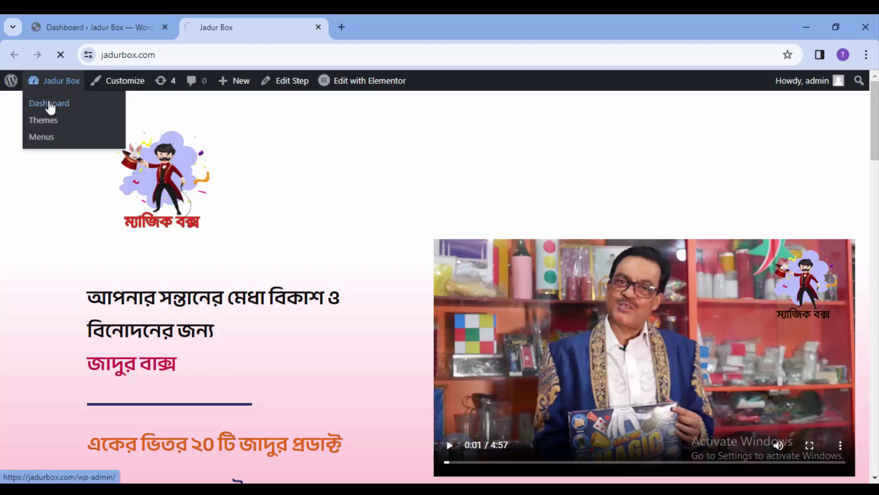
pyautogui.scroll(-12, 328, 295)
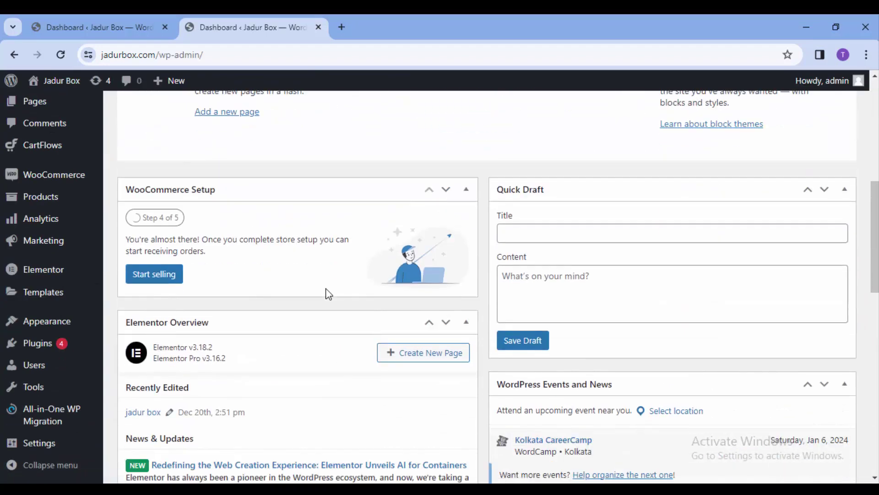
pyautogui.scroll(9, 328, 289)
pyautogui.scroll(-4, 167, 298)
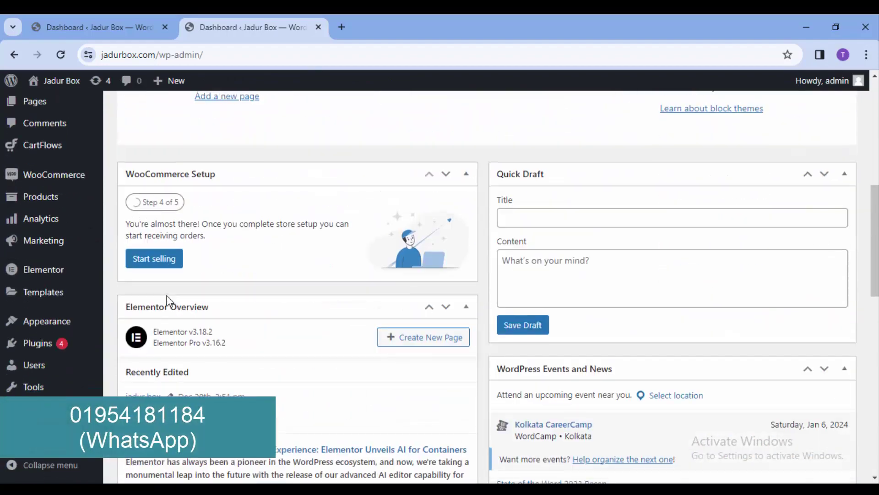
pyautogui.scroll(2, 166, 304)
# Step: Show the CartFlows flows and open the Jadur box flow for editing to view its steps
pyautogui.moveTo(46, 284)
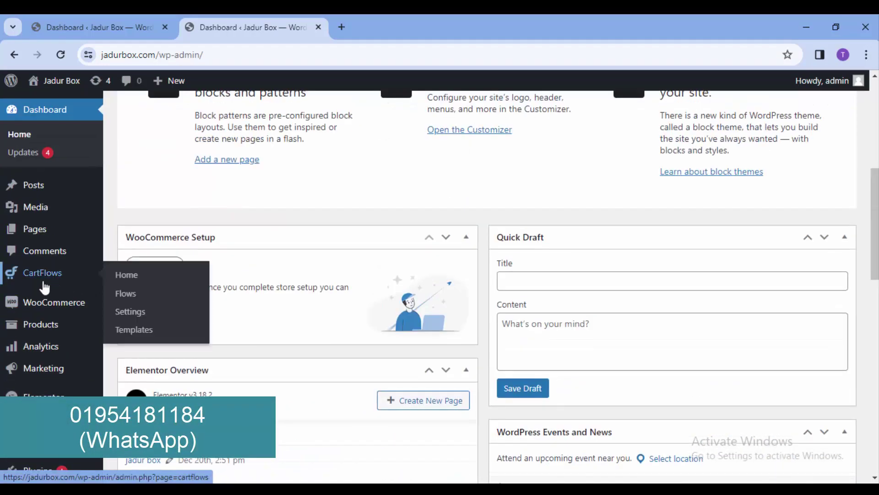
pyautogui.click(132, 295)
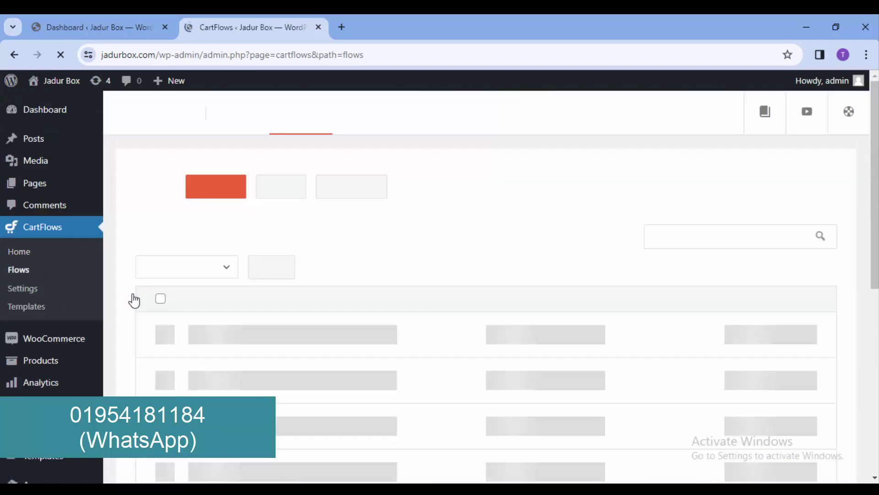
pyautogui.scroll(-3, 447, 274)
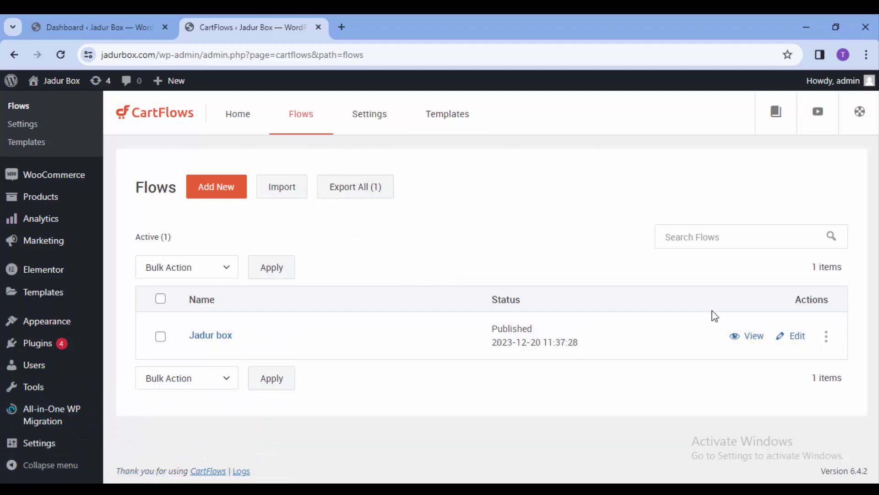
pyautogui.click(801, 342)
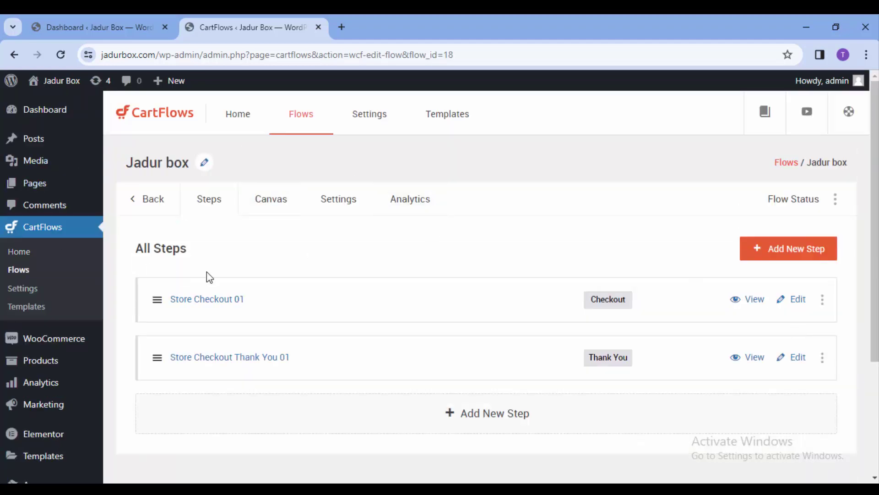
# Step: Open the CartFlows home page and examine today's Stats Overview for revenue, orders and visits
pyautogui.click(27, 252)
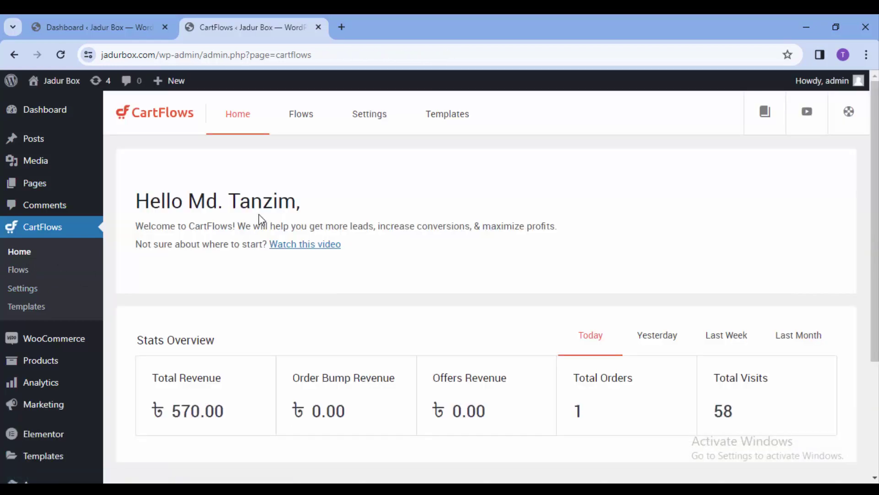
pyautogui.scroll(-3, 259, 214)
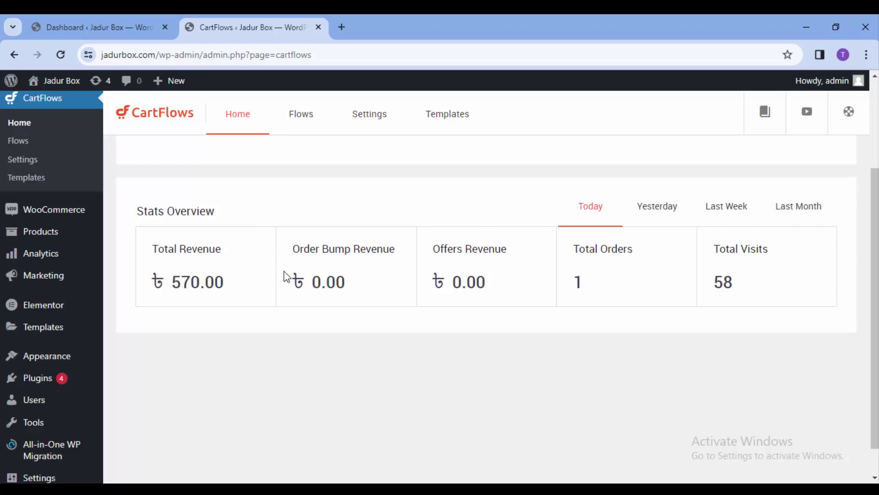
pyautogui.scroll(3, 285, 286)
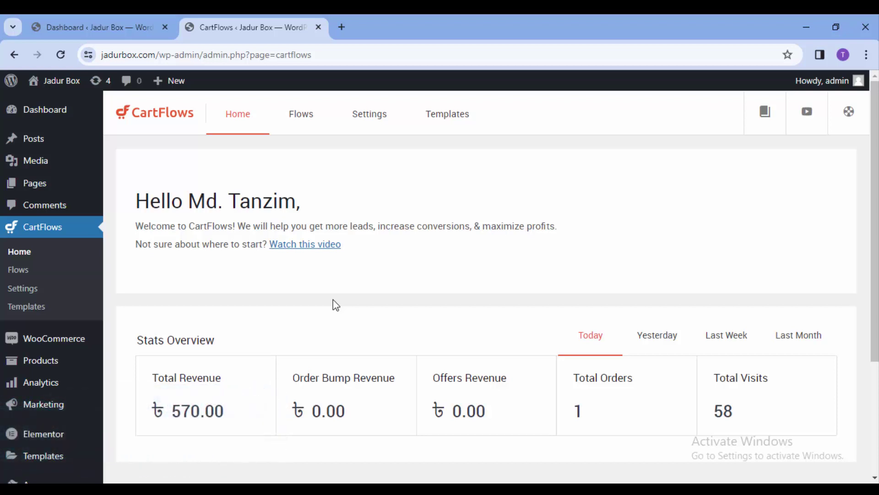
pyautogui.scroll(-5, 242, 261)
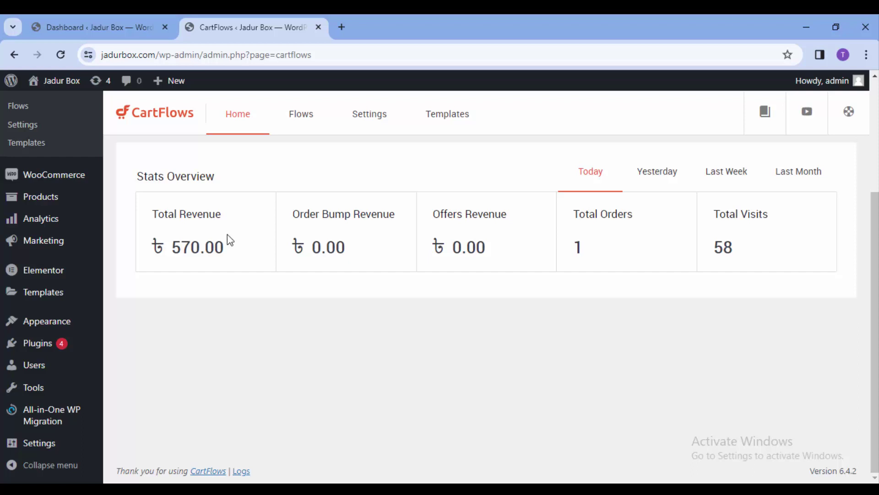
# Step: Open the live Jadur Box site in a new browser tab and look through the landing page down to the order form
pyautogui.rightClick(54, 109)
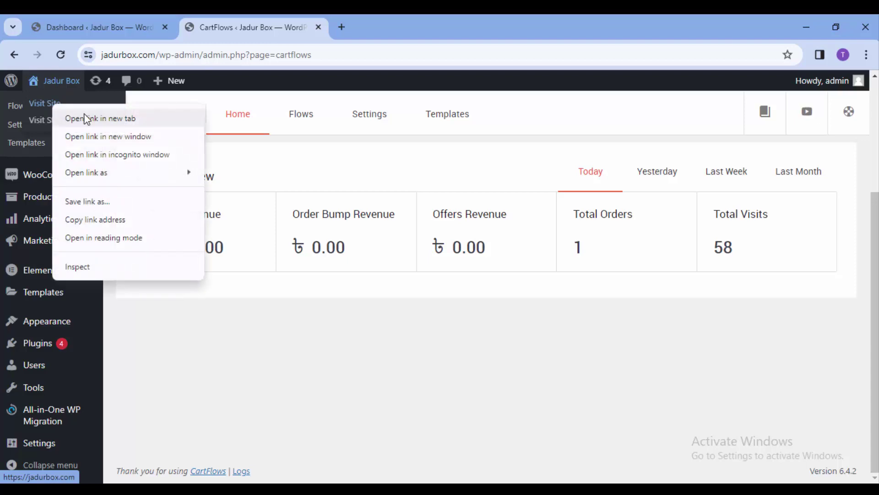
pyautogui.click(83, 117)
pyautogui.click(370, 28)
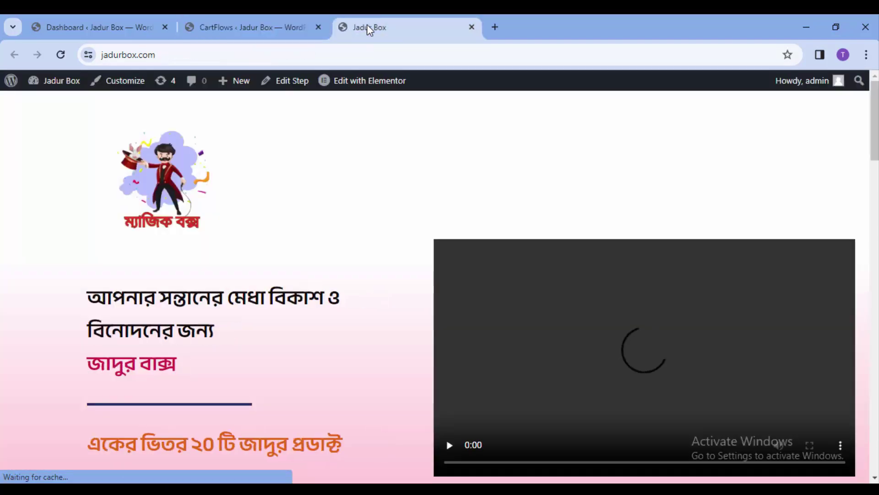
pyautogui.scroll(-4, 323, 243)
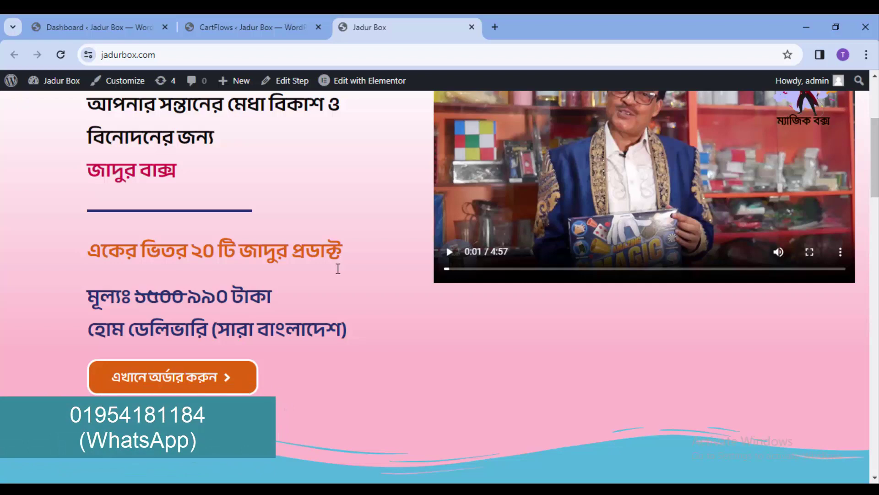
pyautogui.scroll(-15, 340, 315)
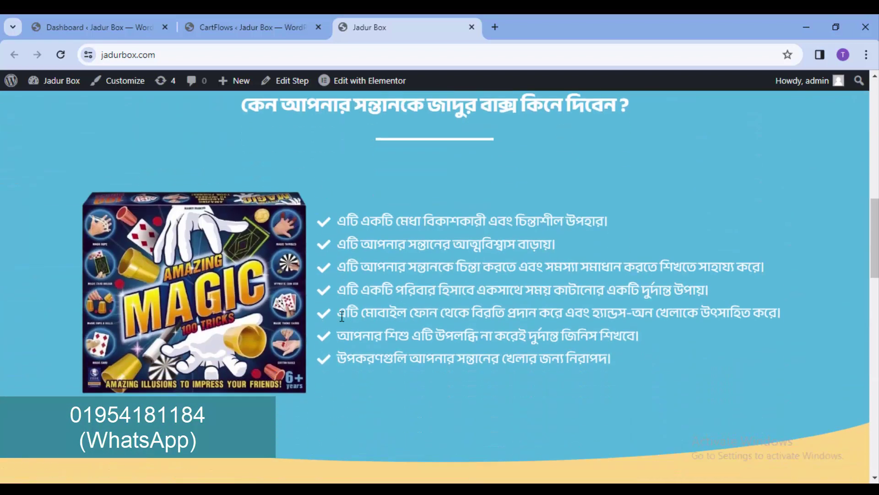
pyautogui.scroll(-12, 133, 288)
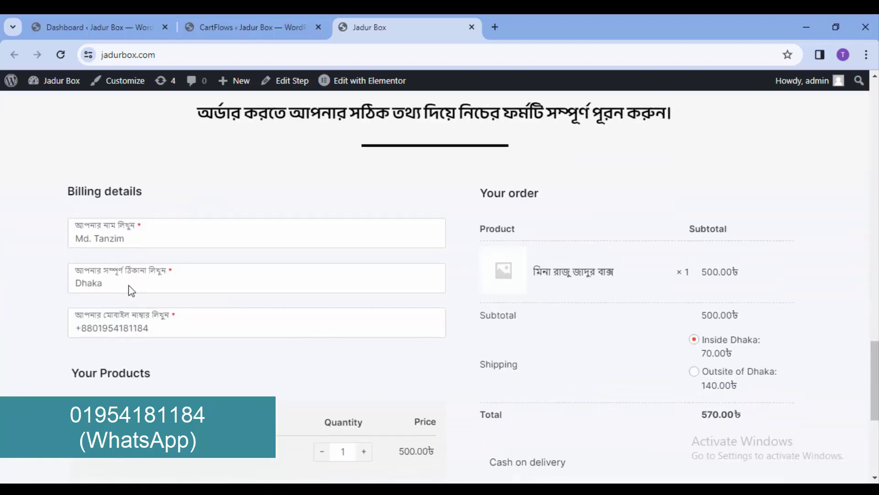
# Step: Examine the order form's name, address and mobile number fields, then the product quantity, shipping options and cash on delivery section
pyautogui.scroll(4, 131, 291)
pyautogui.scroll(1, 130, 291)
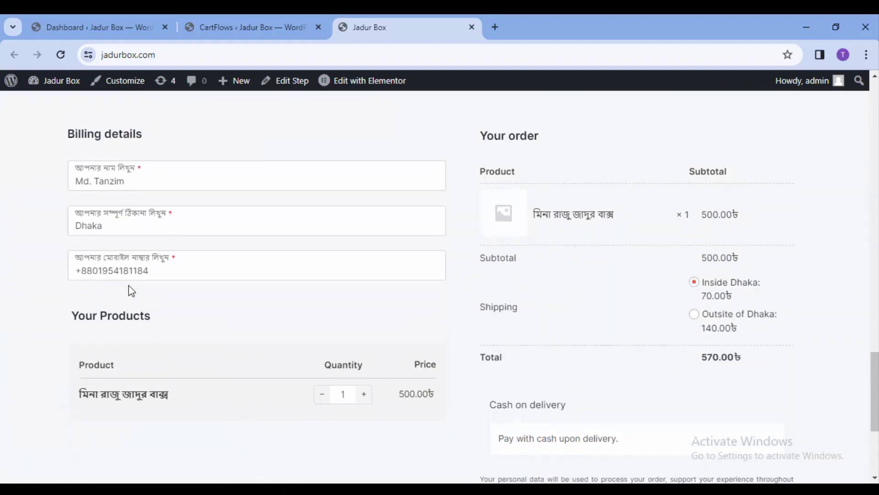
pyautogui.click(171, 222)
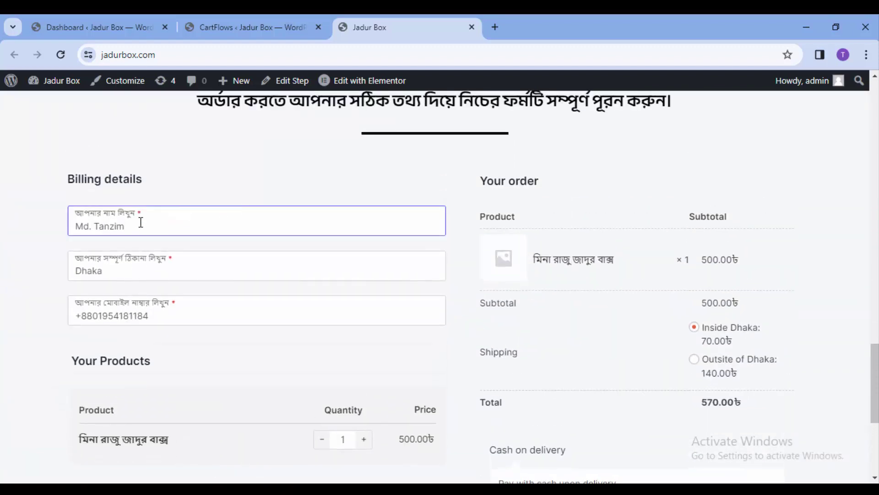
pyautogui.moveTo(140, 222); pyautogui.dragTo(59, 239)
pyautogui.moveTo(134, 270); pyautogui.dragTo(38, 277)
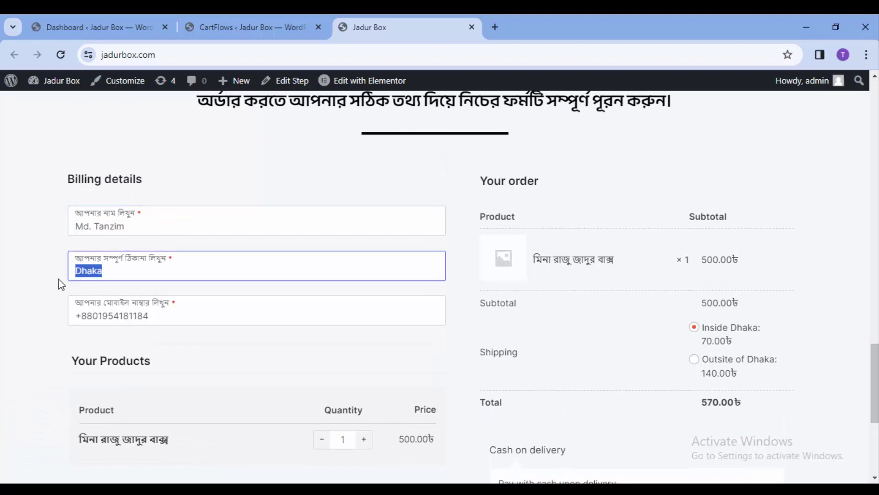
pyautogui.scroll(1, 59, 280)
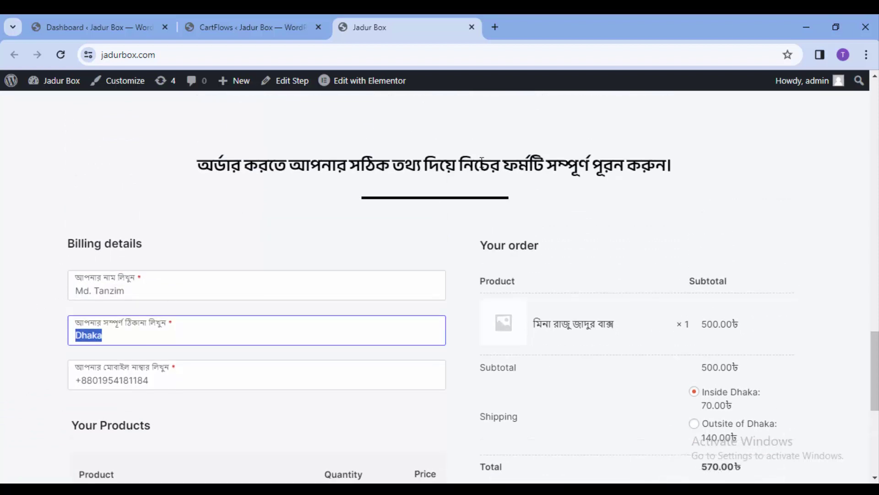
pyautogui.click(355, 235)
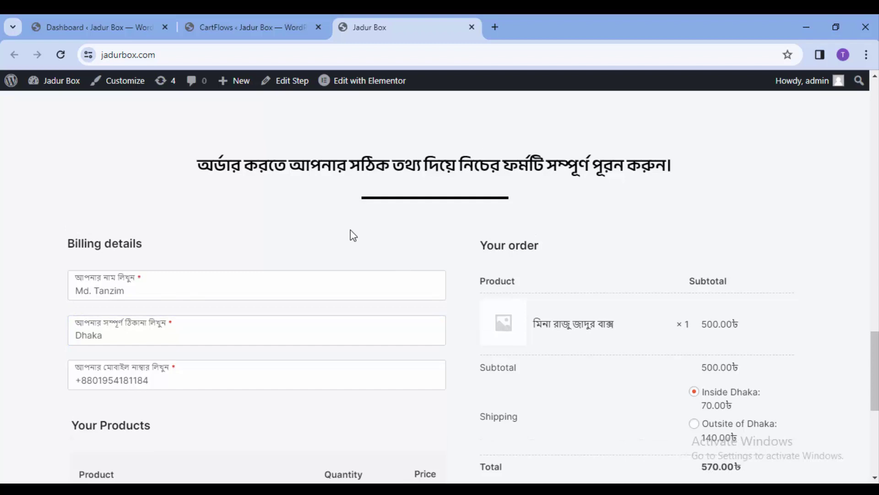
pyautogui.scroll(-5, 344, 252)
pyautogui.scroll(2, 197, 349)
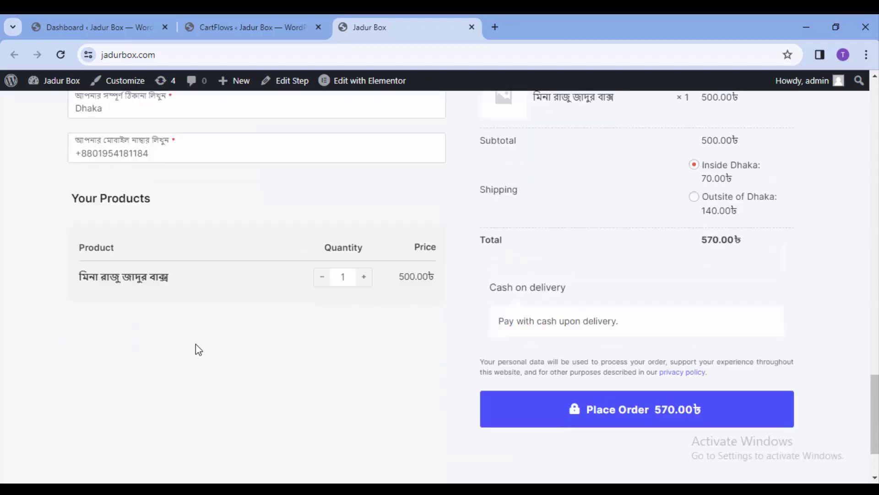
# Step: Review the landing page sections from the order form back up to the logo and intro video
pyautogui.scroll(10, 198, 349)
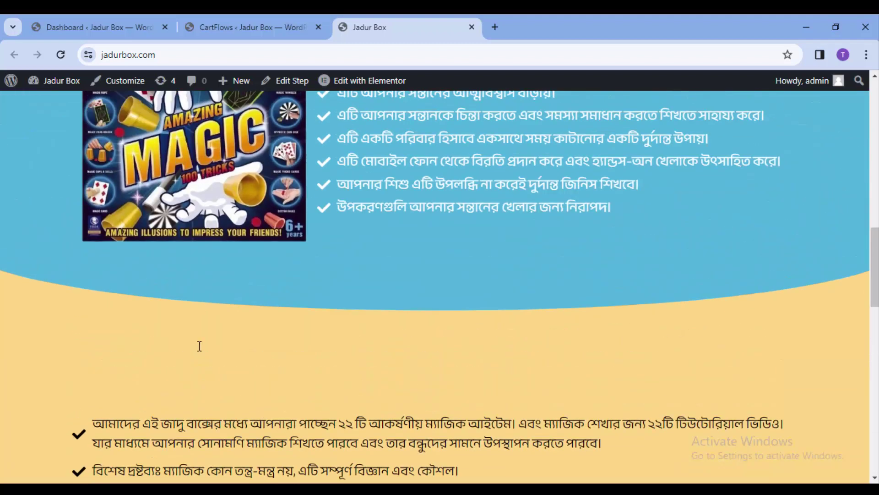
pyautogui.scroll(8, 199, 346)
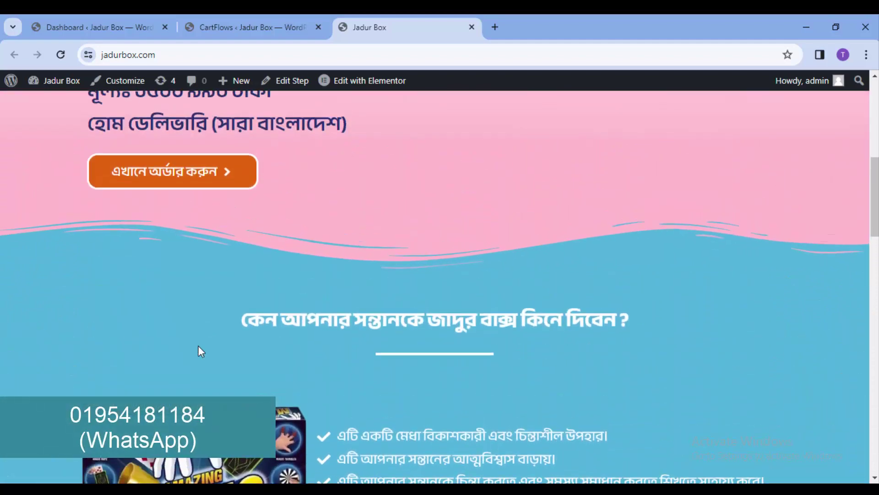
pyautogui.scroll(4, 198, 348)
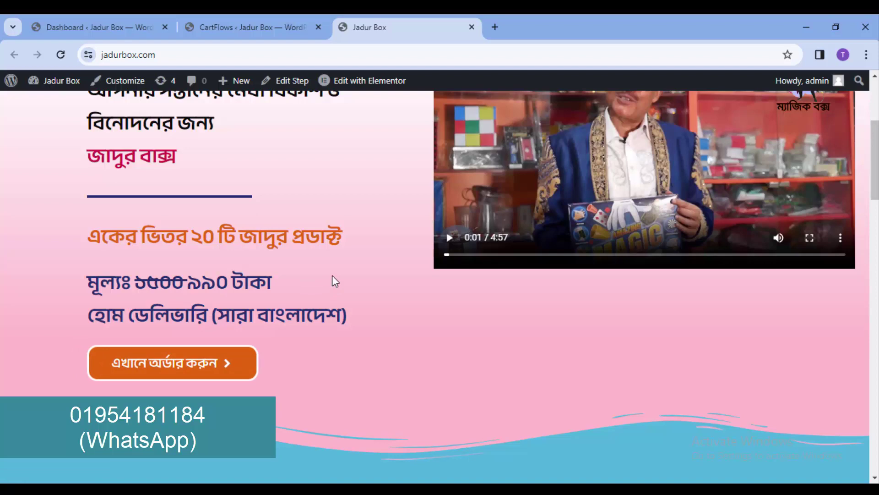
pyautogui.scroll(4, 332, 276)
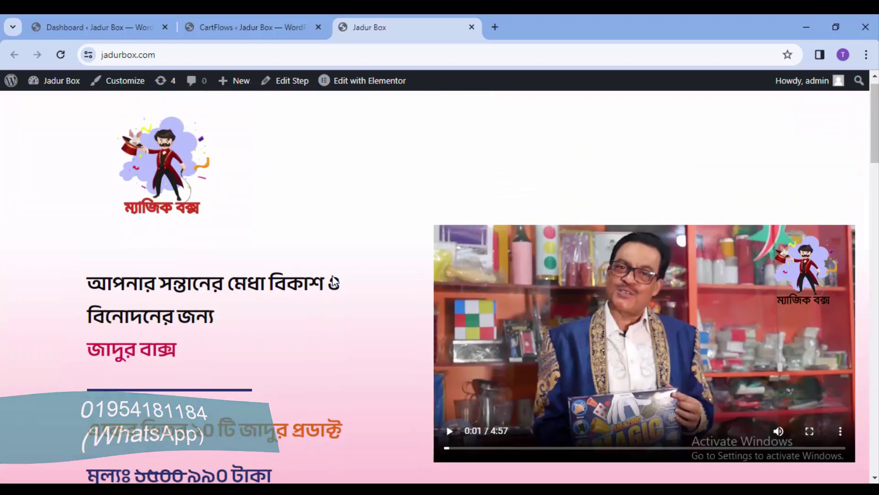